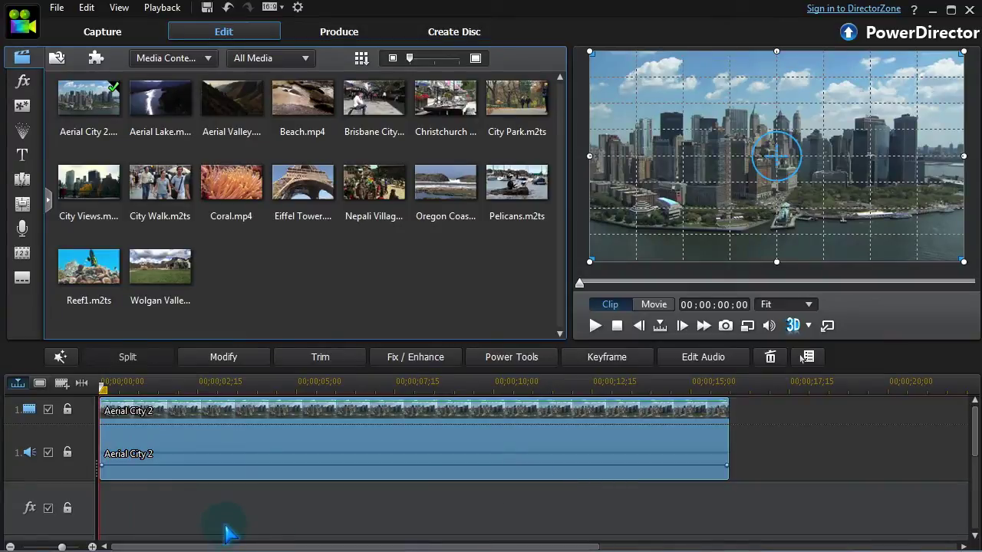
Step: Filter the effects library to PD12-New (Lens Flare, Magnifier, Tilt Shift, Time Stamp, Water Reflection) and enlarge the thumbnails
click(28, 89)
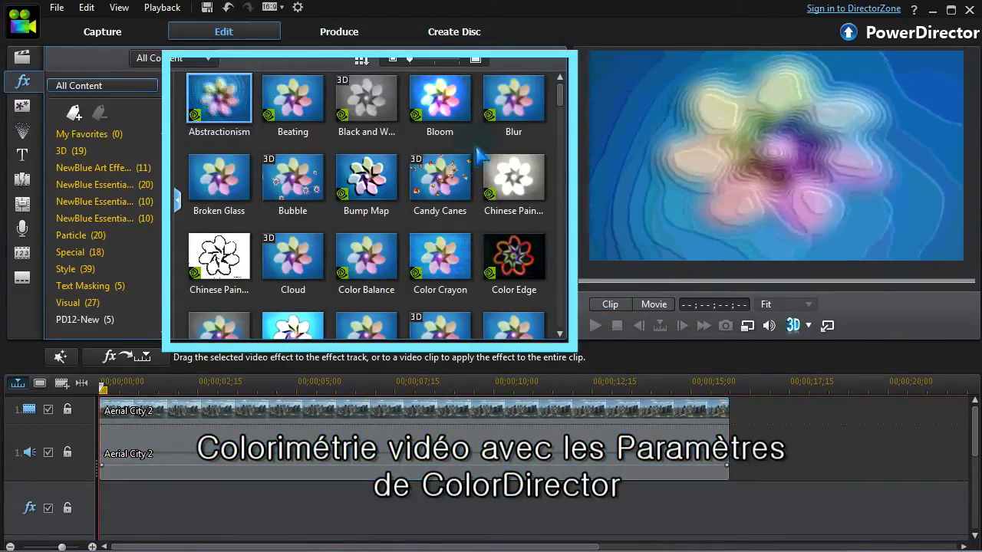
scroll(561, 116, down, 1)
drag(562, 117, 583, 330)
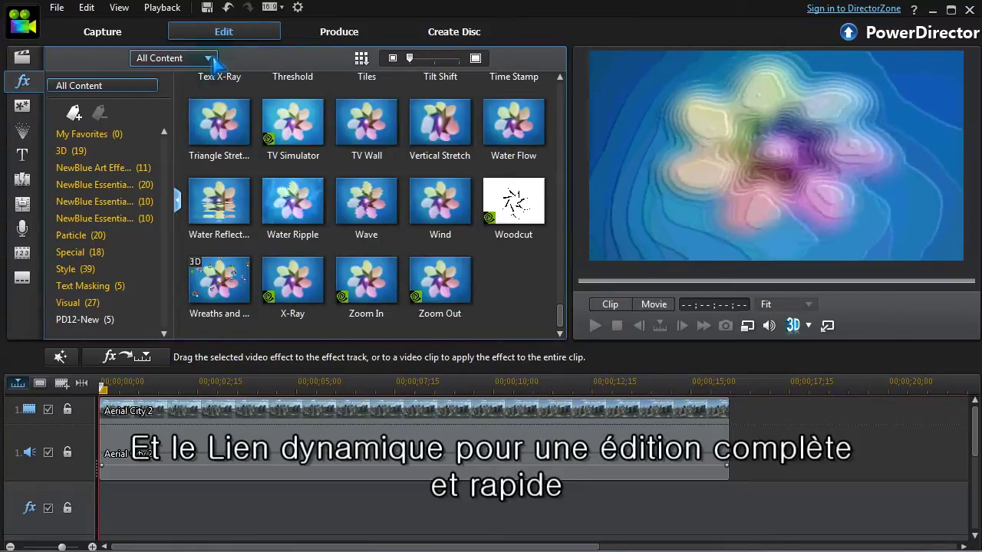
click(84, 321)
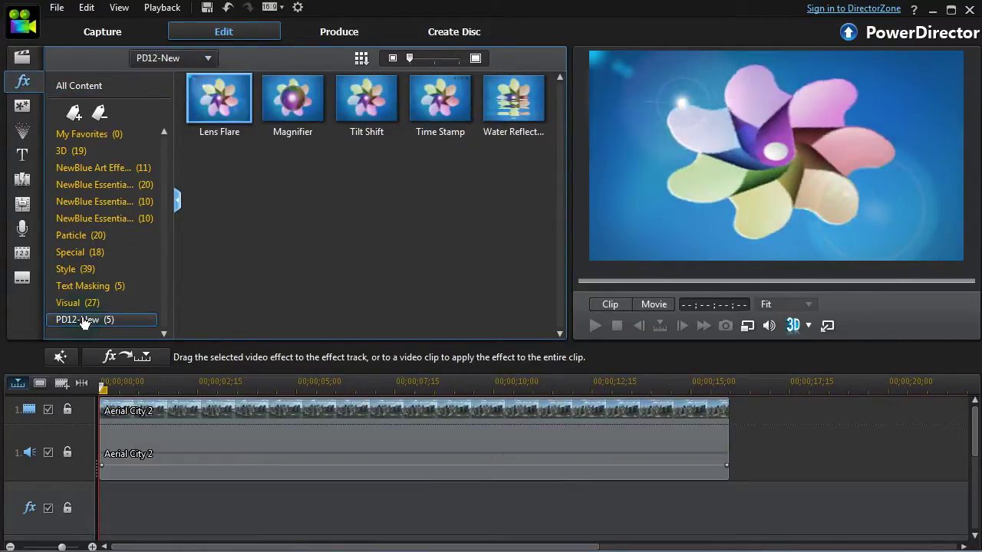
click(178, 199)
drag(411, 63, 423, 63)
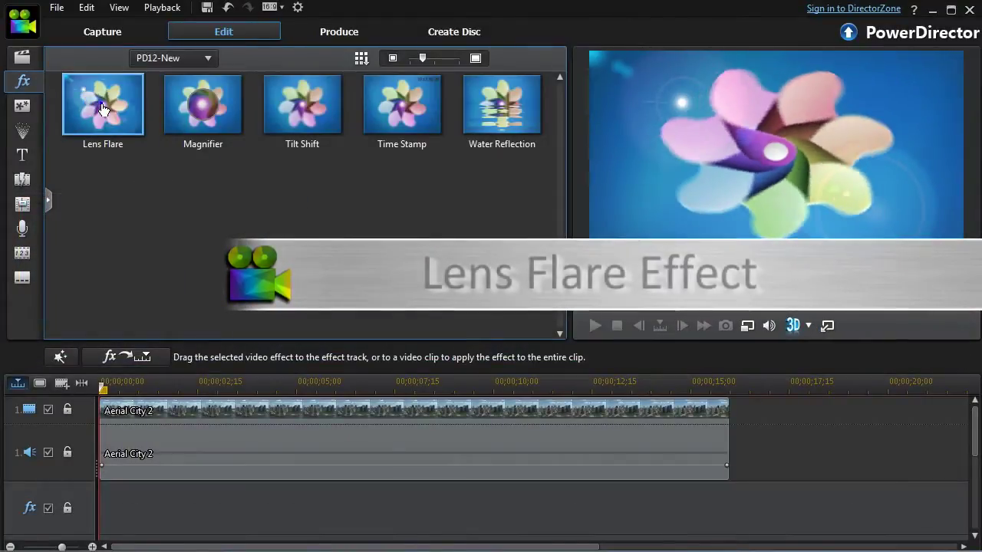
Step: Stretch Lens Flare across the full 16-second Aerial City 2 clip and park the playhead near 3 seconds
drag(103, 108, 192, 535)
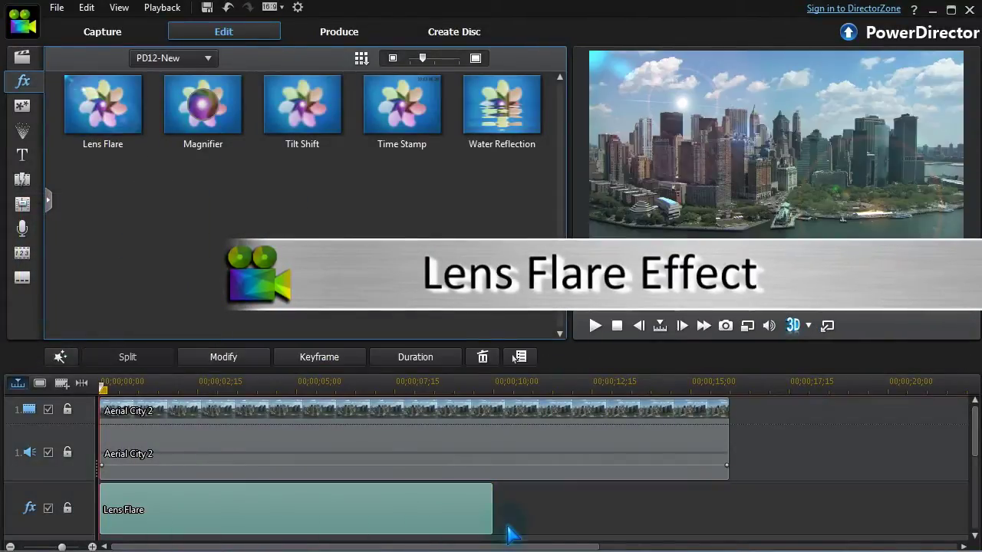
drag(491, 512, 726, 516)
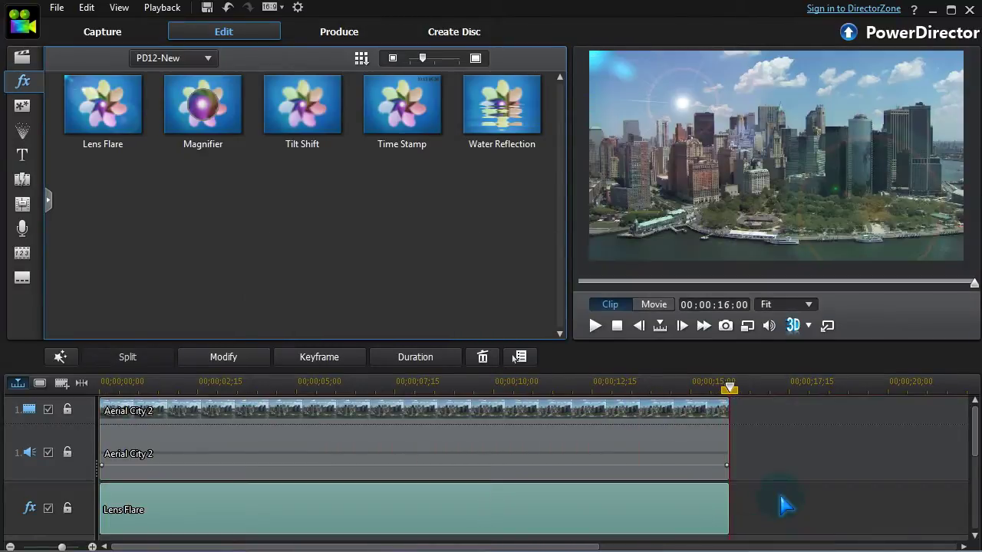
click(226, 385)
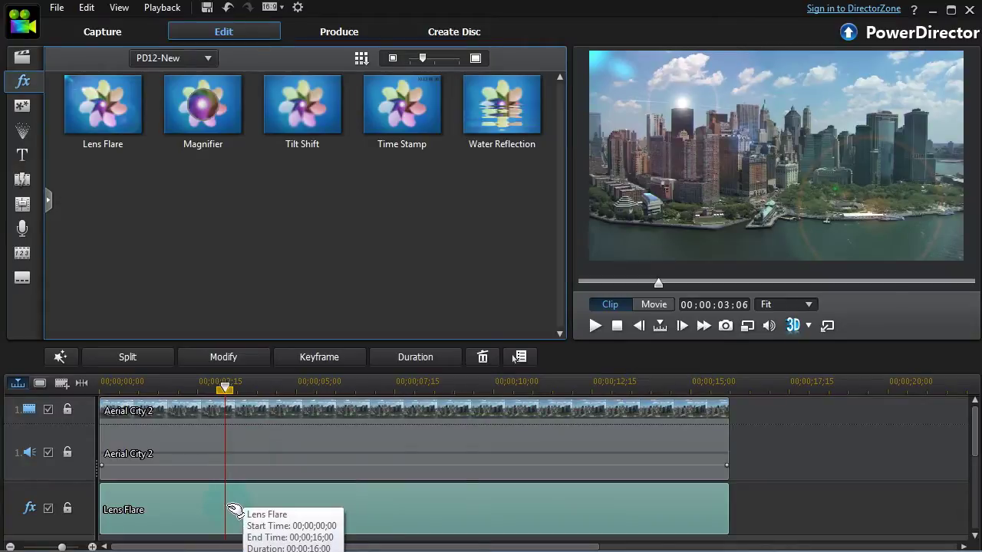
Step: Set the lens flare Size to 111, Blend to 16 and Brightness to 109, and raise Frame Alpha
click(224, 357)
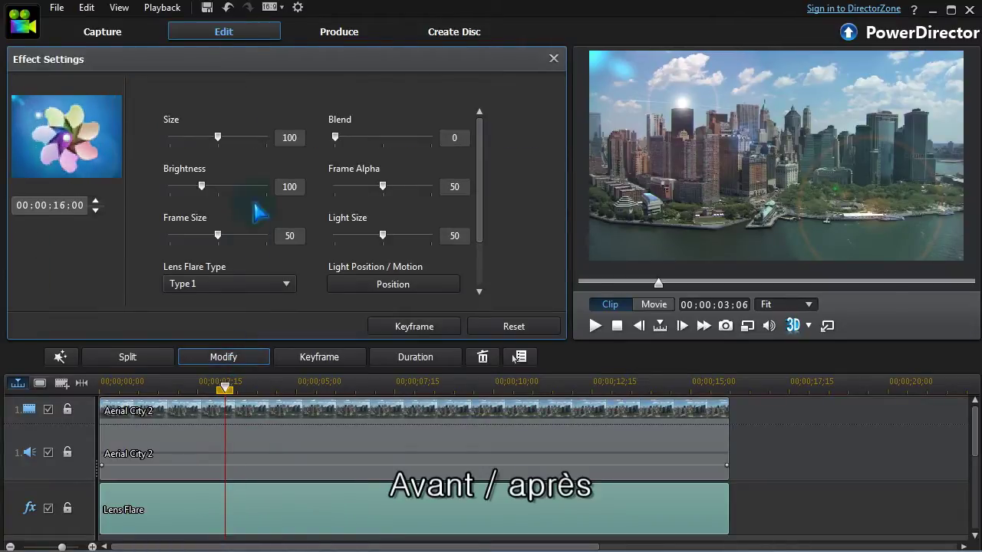
drag(217, 139, 194, 142)
drag(142, 92, 202, 105)
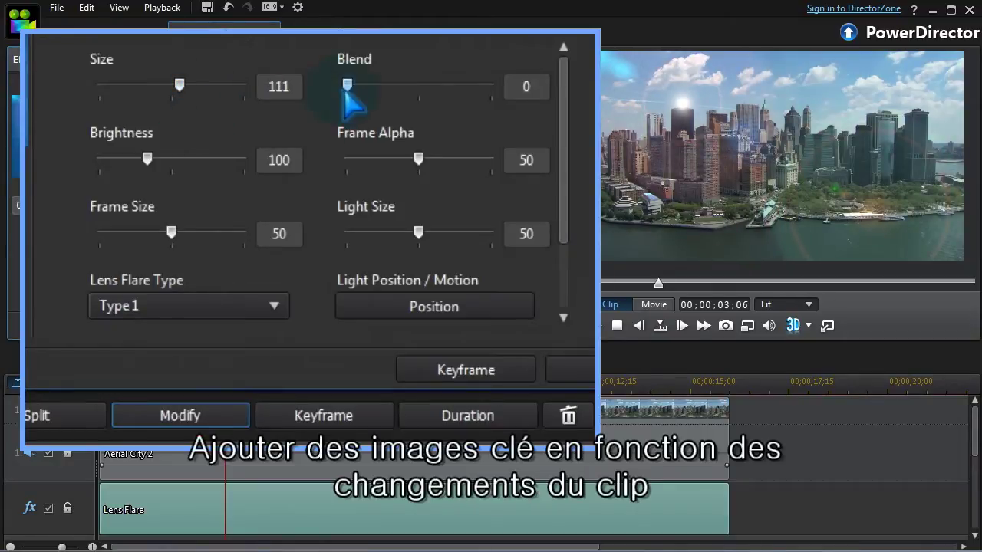
drag(345, 87, 378, 101)
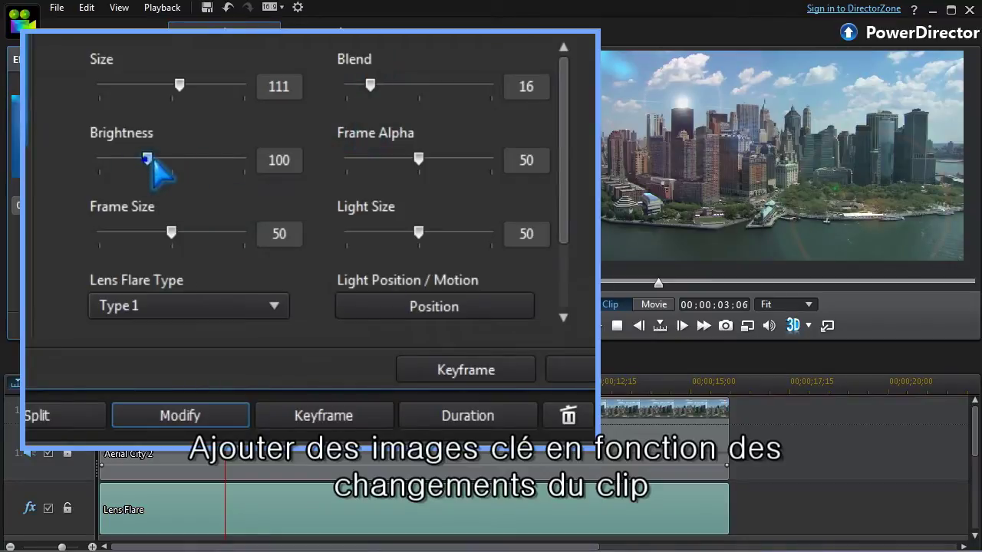
mouse_move(152, 161)
mouse_down()
mouse_move(185, 164)
mouse_move(154, 163)
mouse_up()
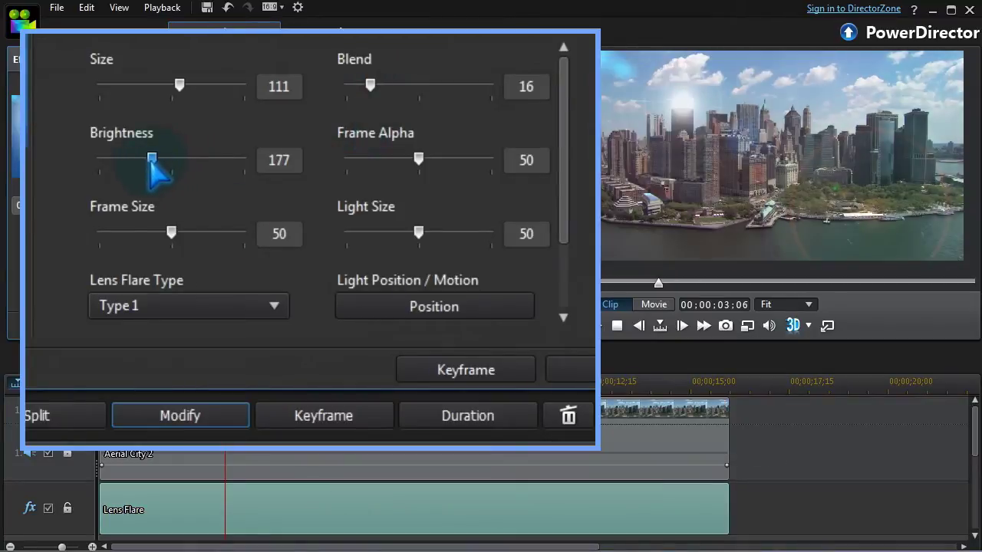
drag(418, 163, 445, 172)
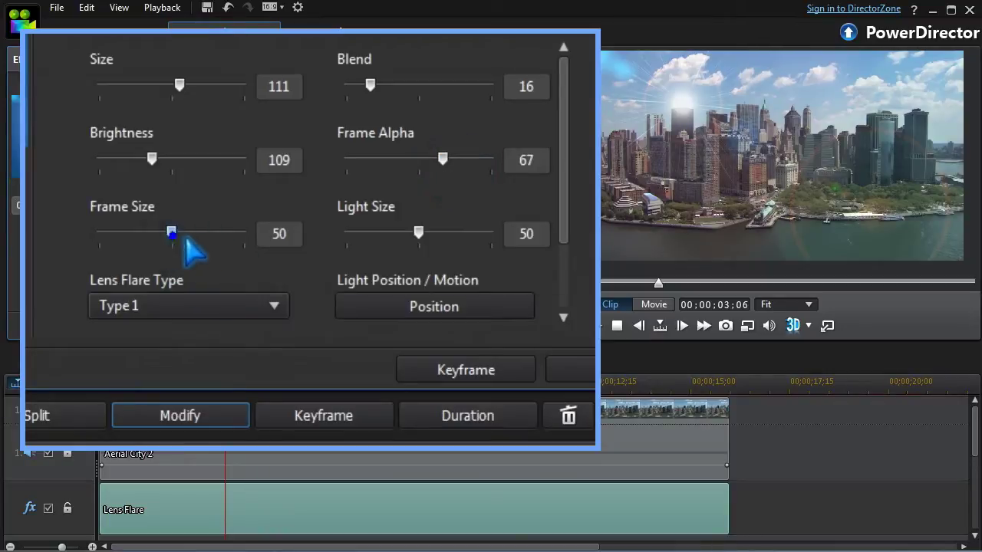
Step: Set Frame Size to 38 and Light Size to 36, and choose lens flare Type 4
drag(171, 233, 156, 247)
drag(419, 234, 473, 236)
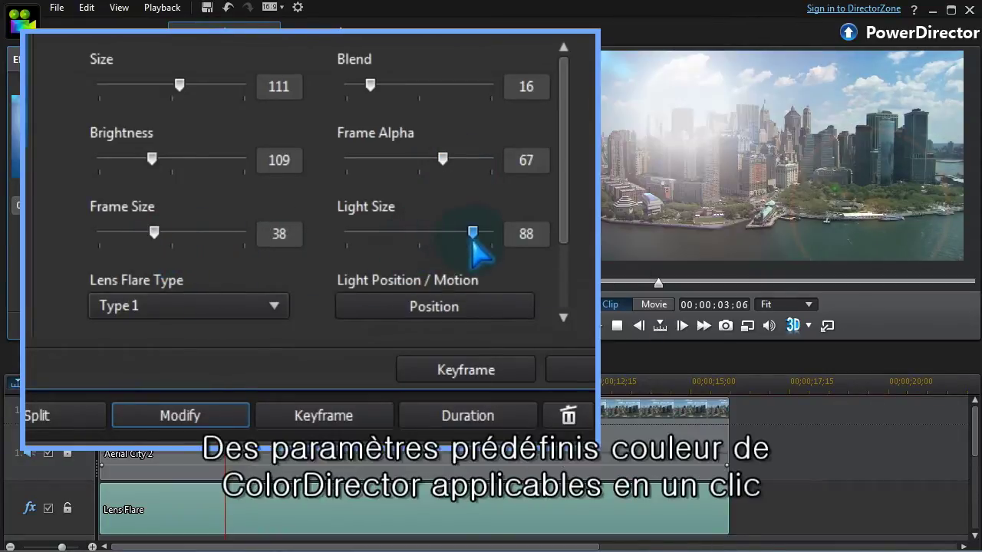
drag(399, 248, 388, 248)
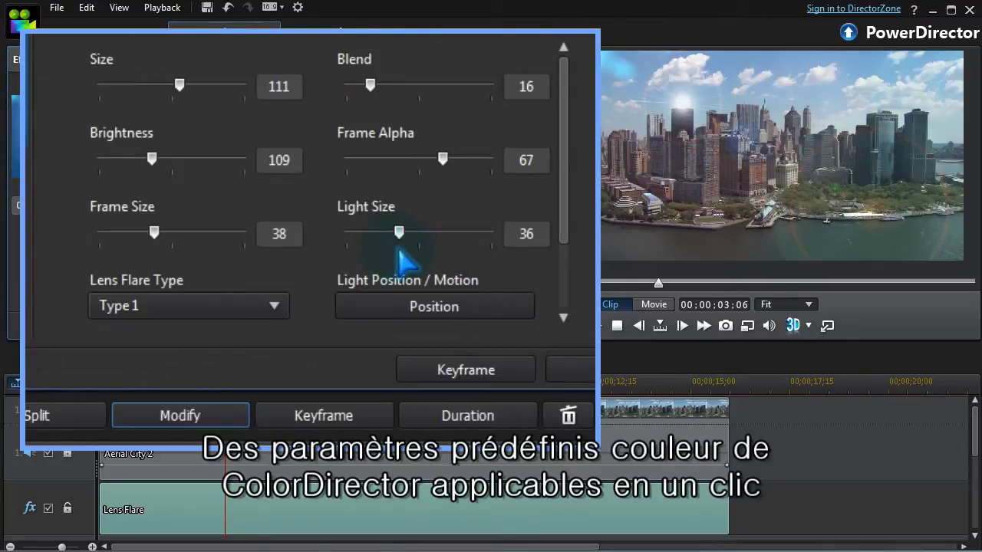
click(275, 307)
click(223, 401)
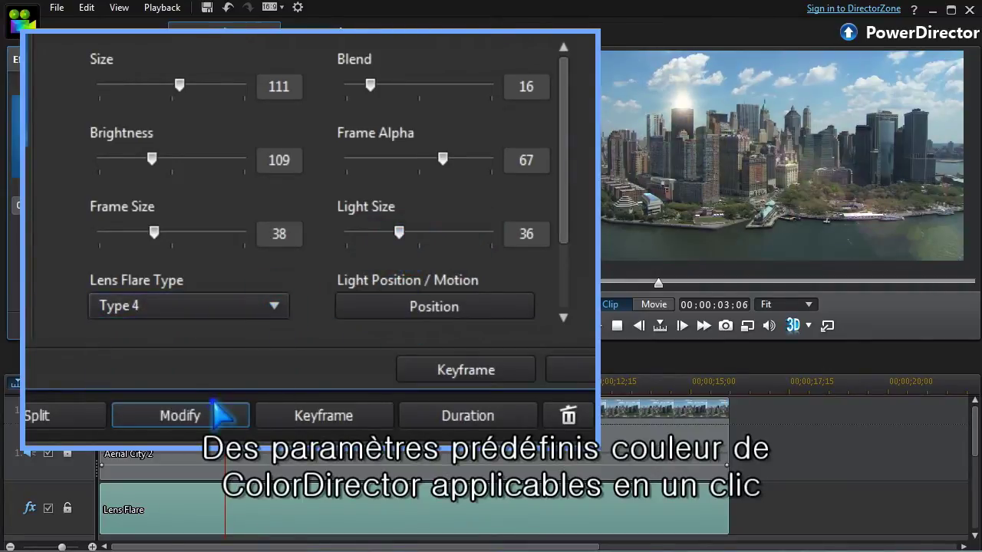
Step: Move the flare's light source left and slightly down in the frame
click(461, 308)
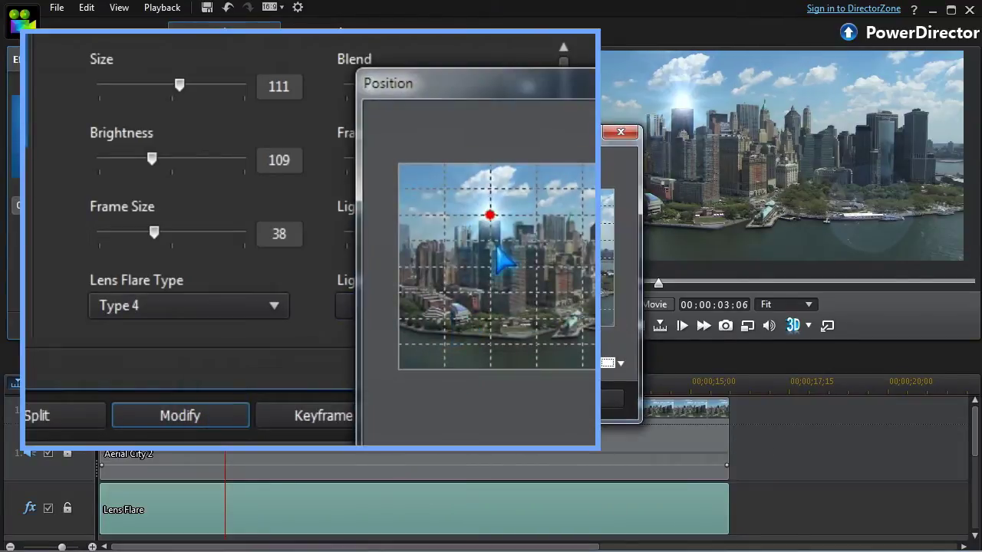
drag(492, 212, 468, 223)
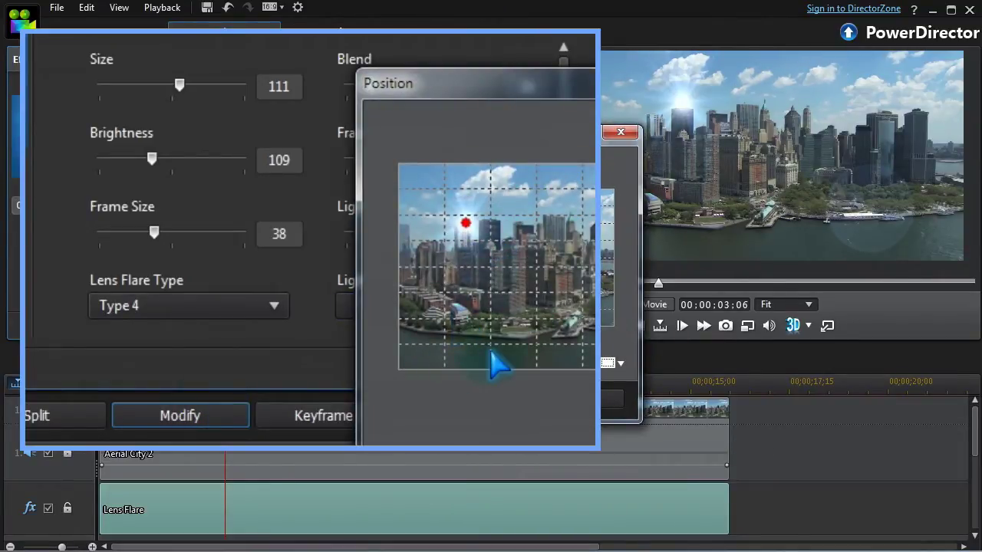
key(Return)
scroll(307, 192, down, 2)
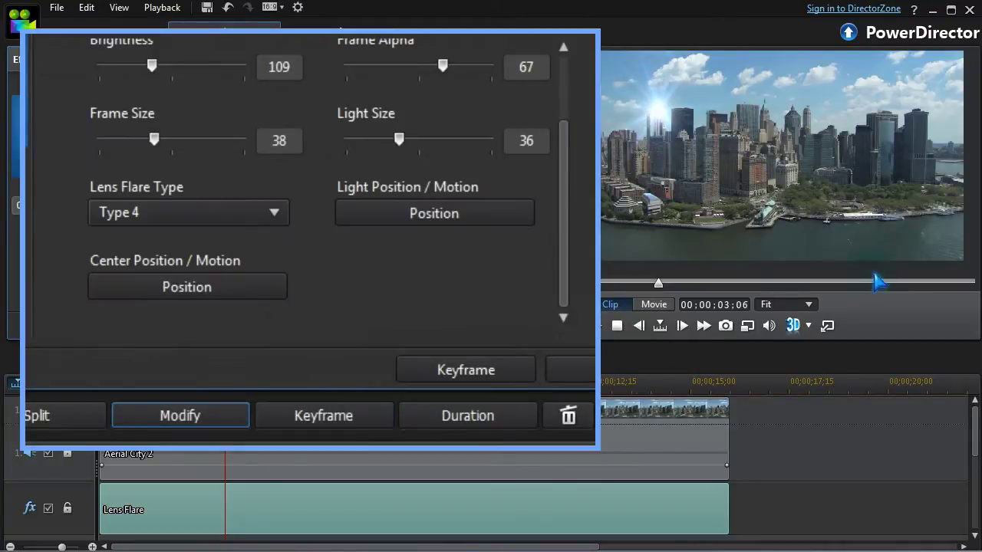
Step: Keyframe the flare Size to 192 at the clip end, then preview playback from about 4 seconds
click(323, 415)
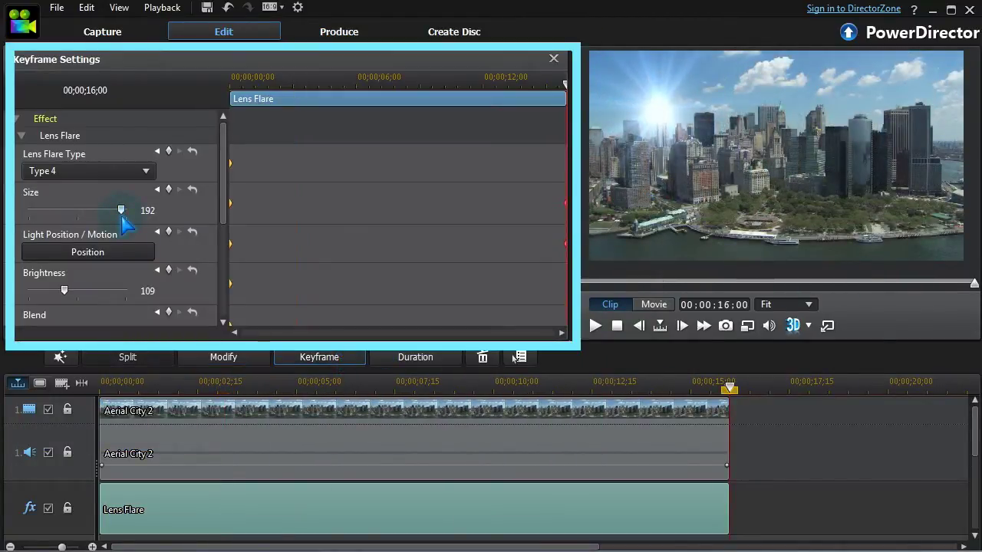
click(553, 59)
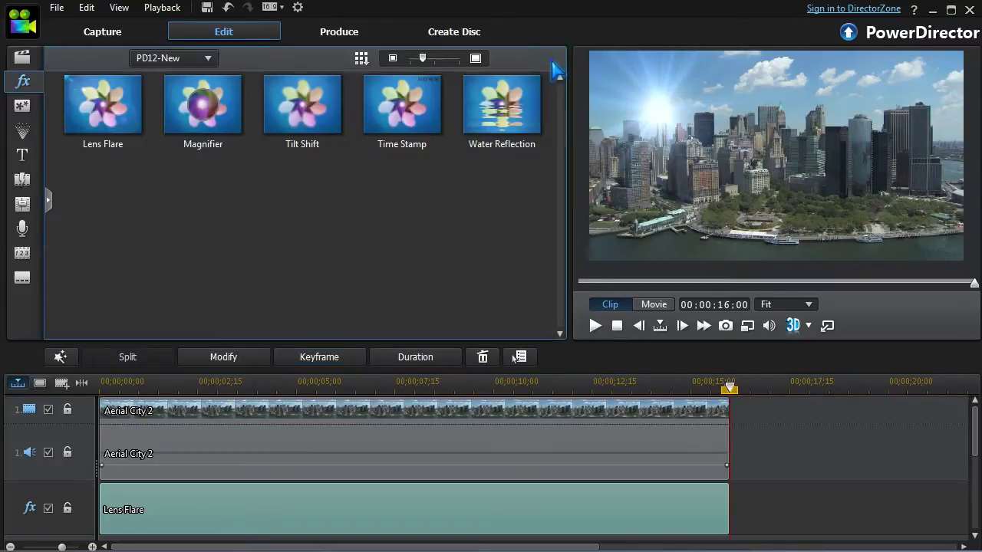
click(267, 383)
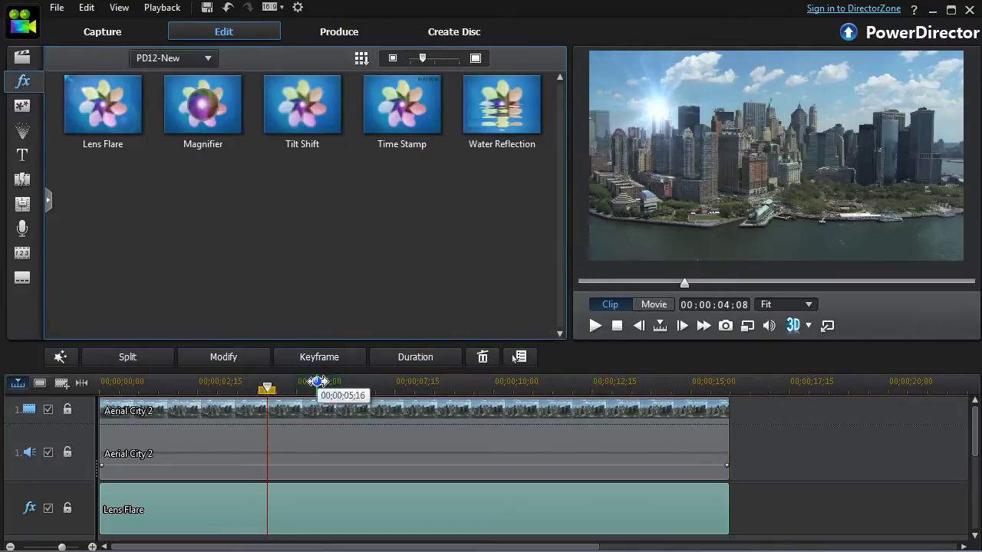
click(595, 325)
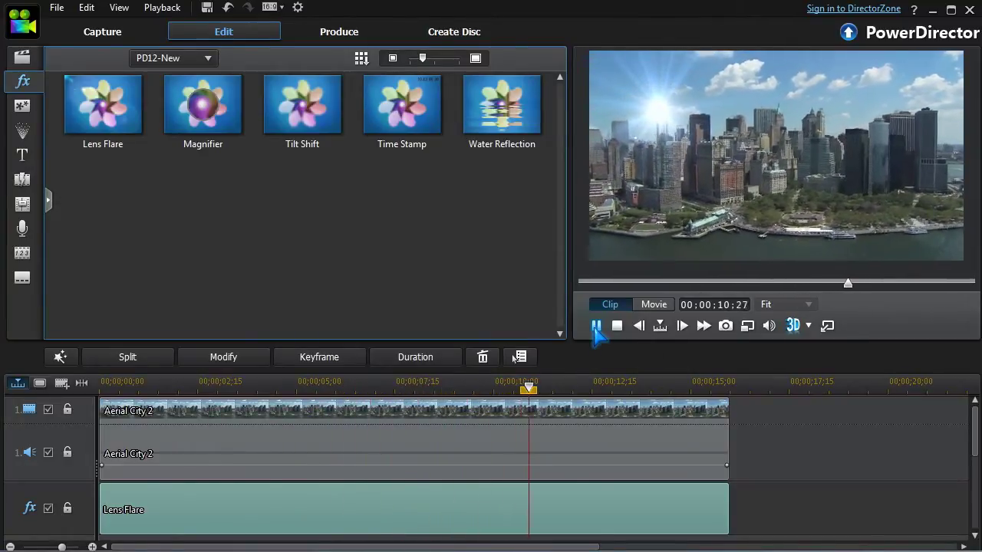
click(596, 325)
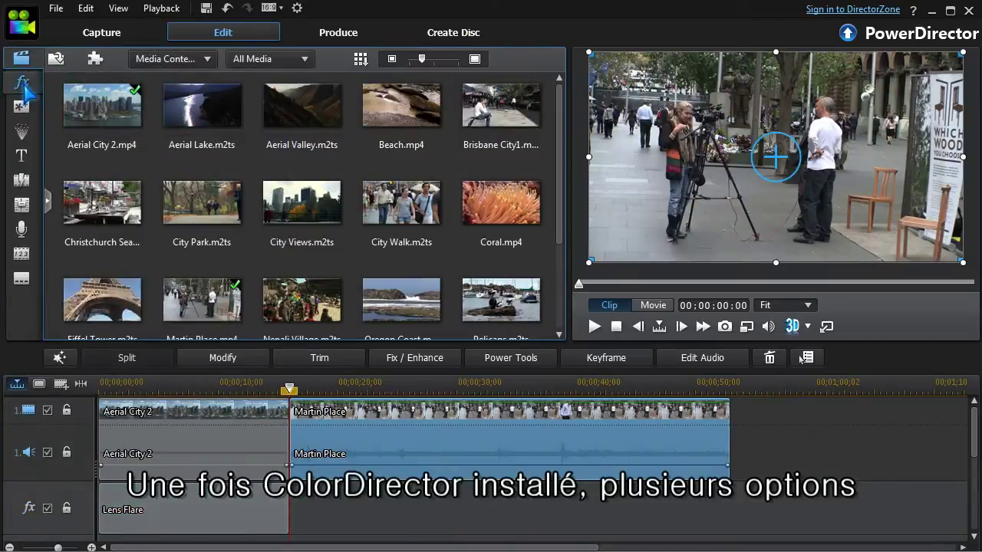
Step: Apply Magnifier to the Martin Place clip and centre it on the woman with the camera
click(23, 86)
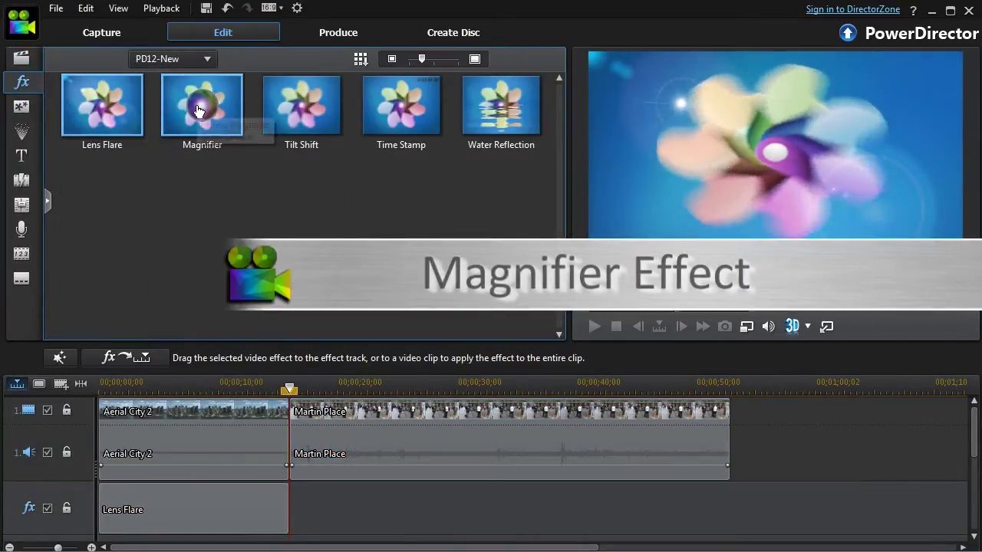
drag(198, 110, 417, 464)
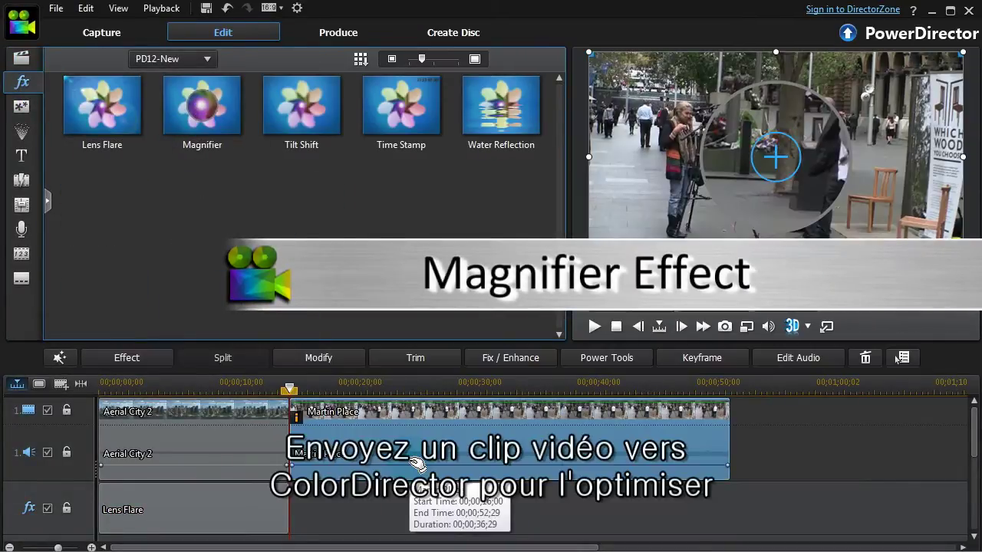
click(125, 358)
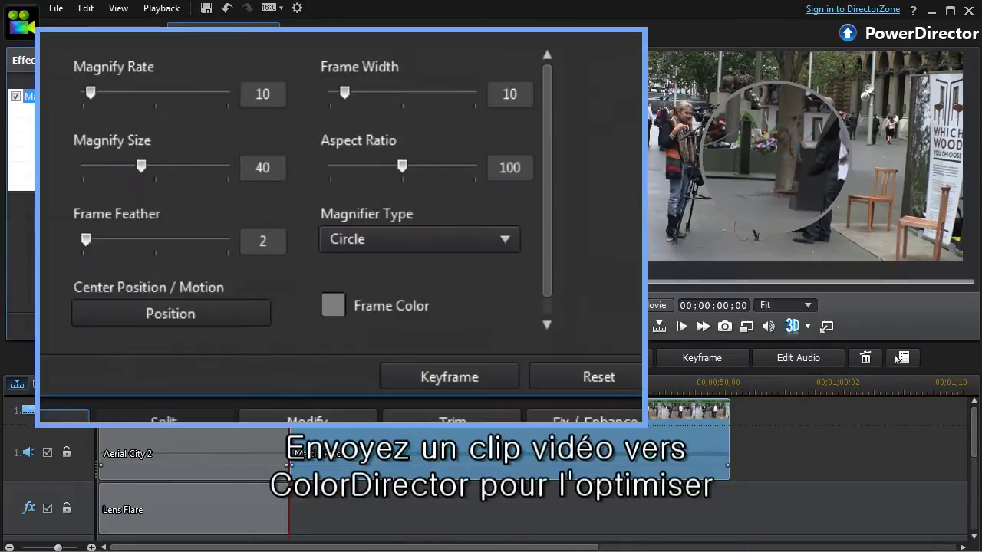
click(170, 314)
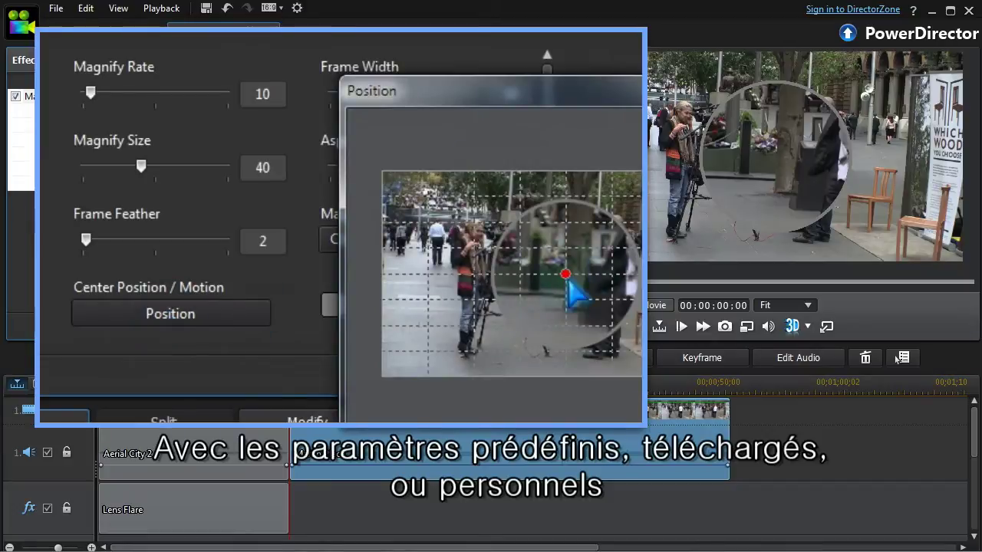
drag(566, 276, 476, 246)
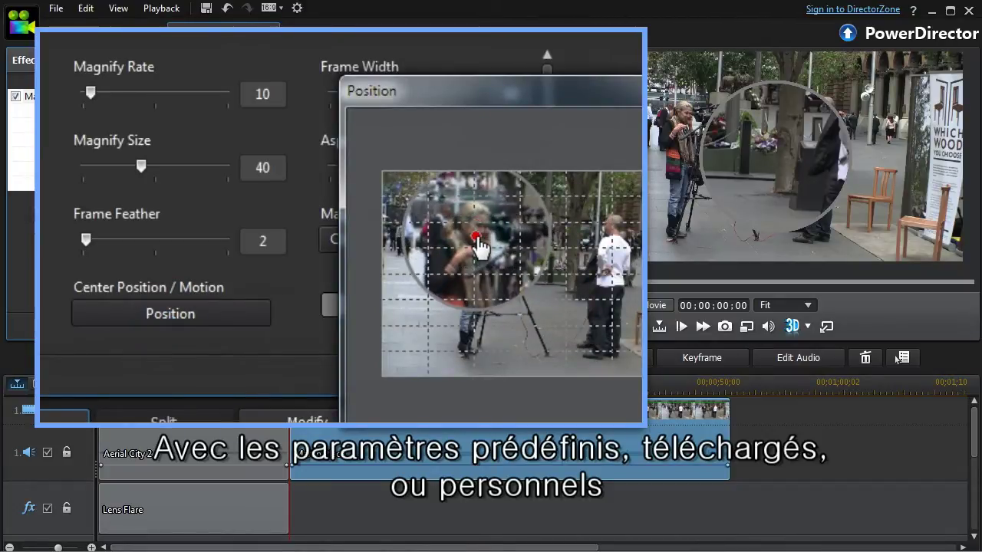
key(Return)
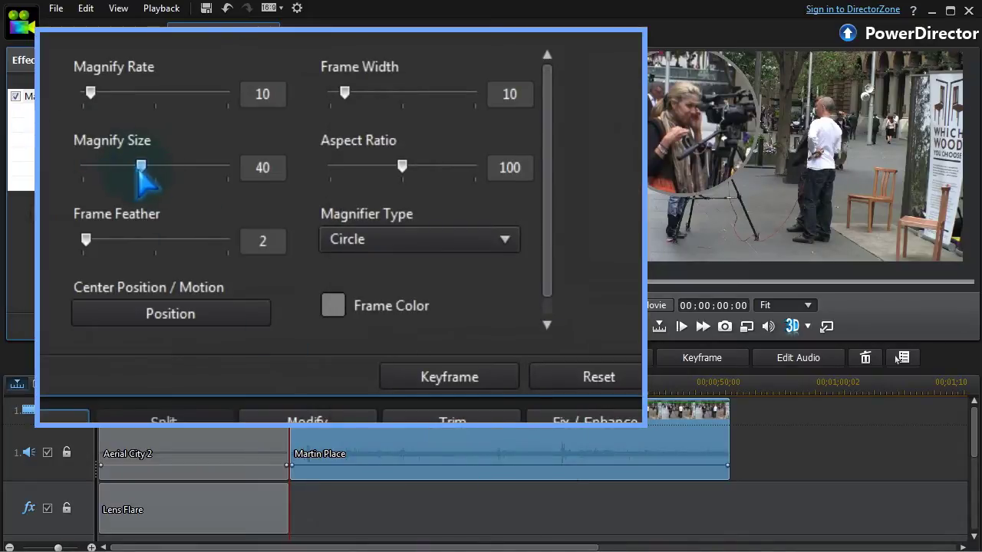
Step: Shrink the magnifier circle to size 29 and raise the Magnify Rate to 21
drag(141, 169, 128, 168)
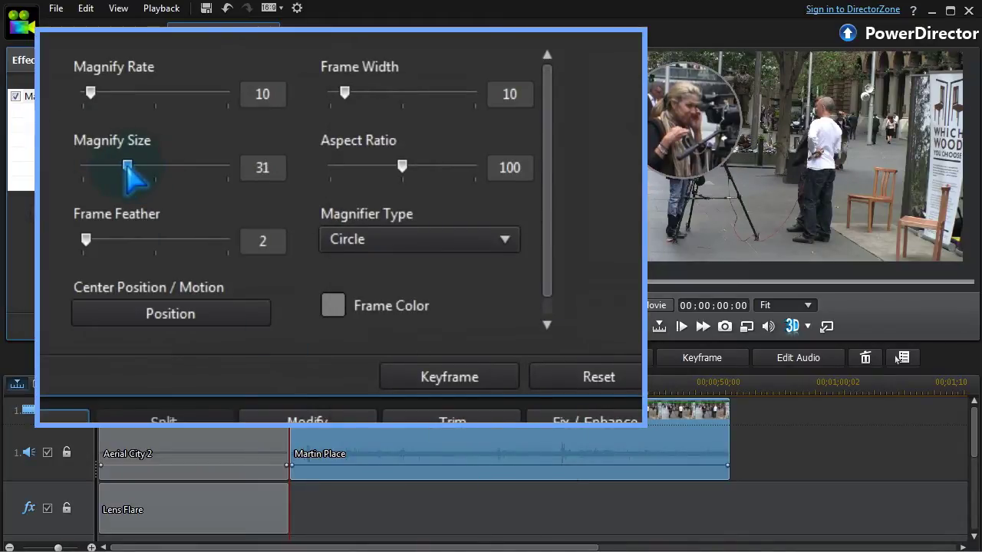
drag(90, 92, 95, 93)
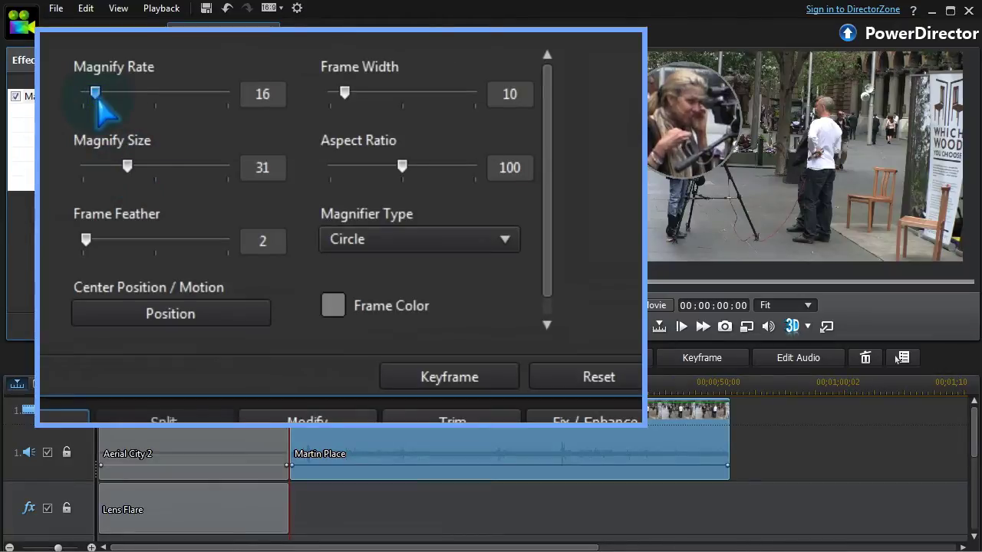
click(165, 316)
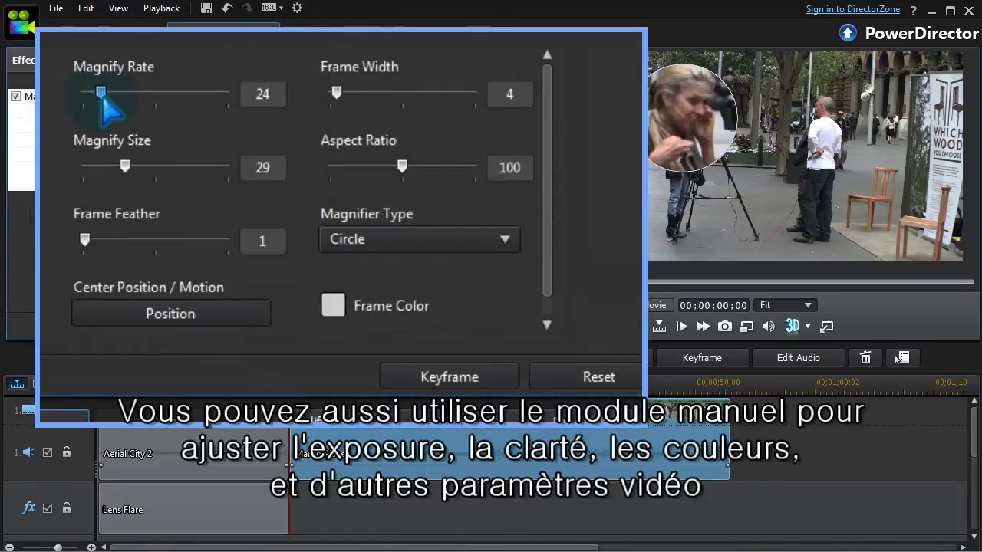
drag(103, 93, 100, 94)
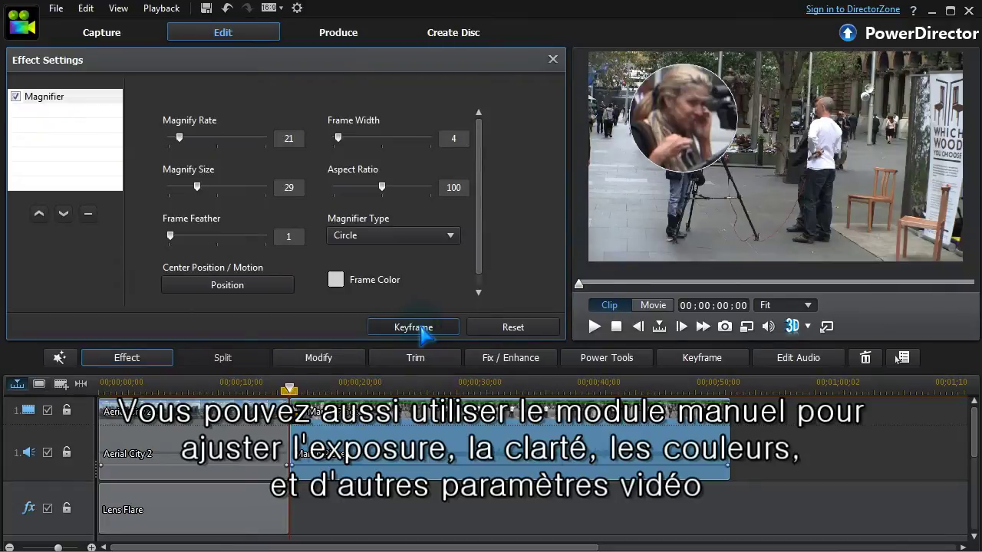
click(414, 327)
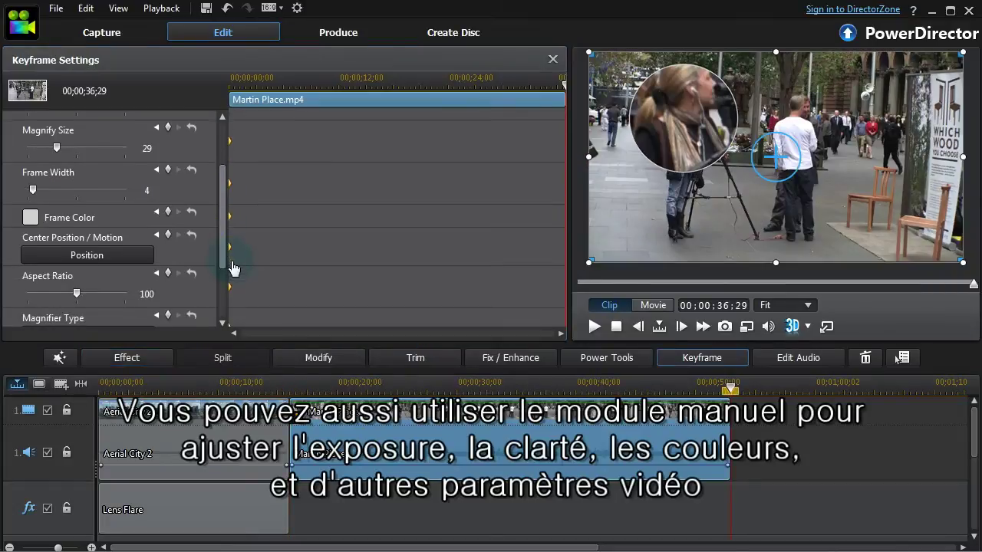
Step: Raise the Magnifier's centre point a little on the woman and confirm the new position
click(107, 258)
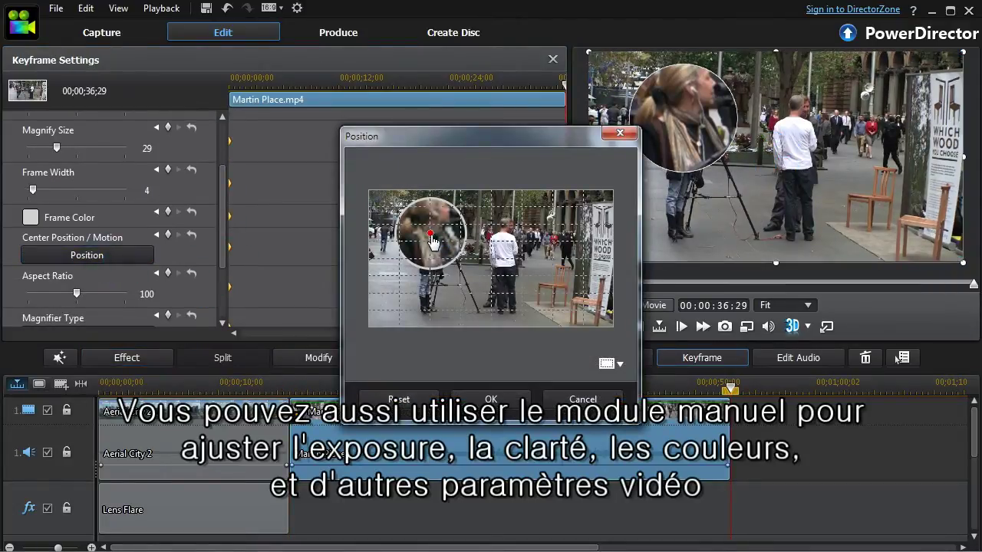
drag(433, 241, 432, 233)
click(495, 399)
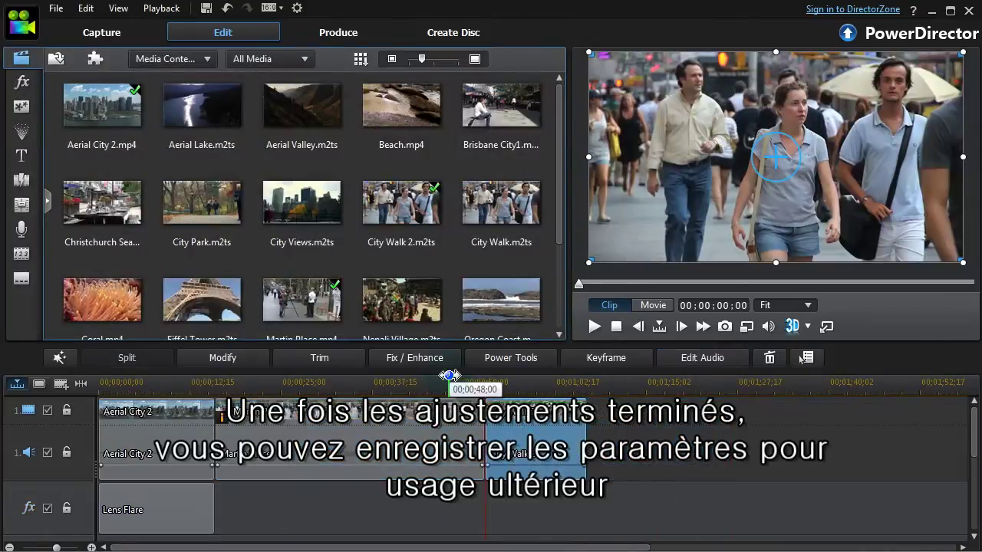
Step: Place Tilt Shift on the effect track under City Walk 2 and set its mask type to Oval
click(21, 82)
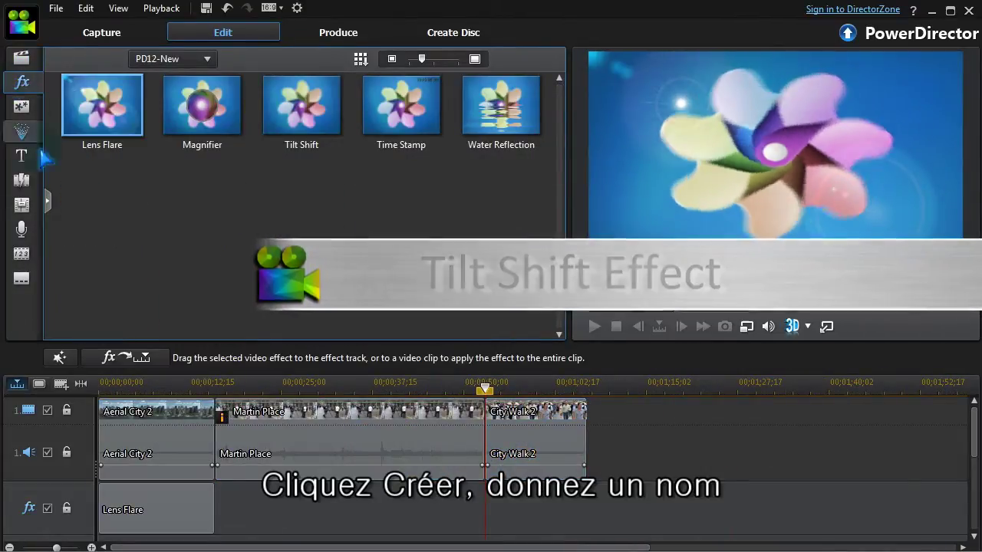
drag(301, 108, 515, 510)
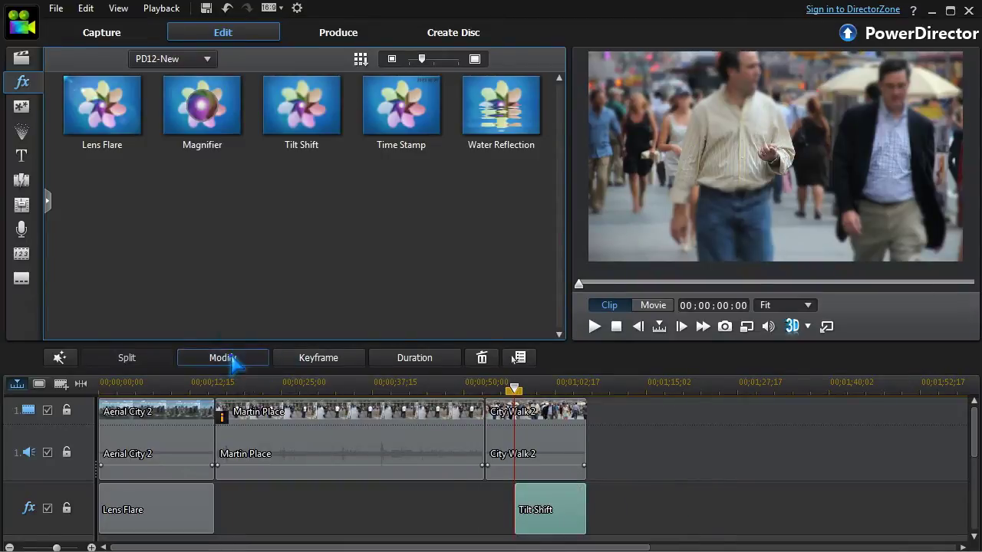
click(231, 359)
click(281, 164)
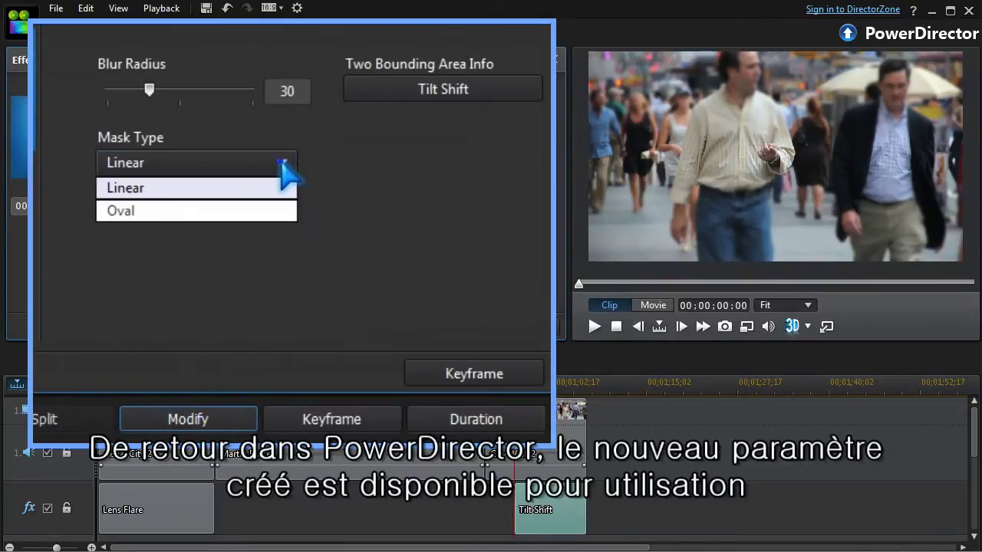
click(259, 210)
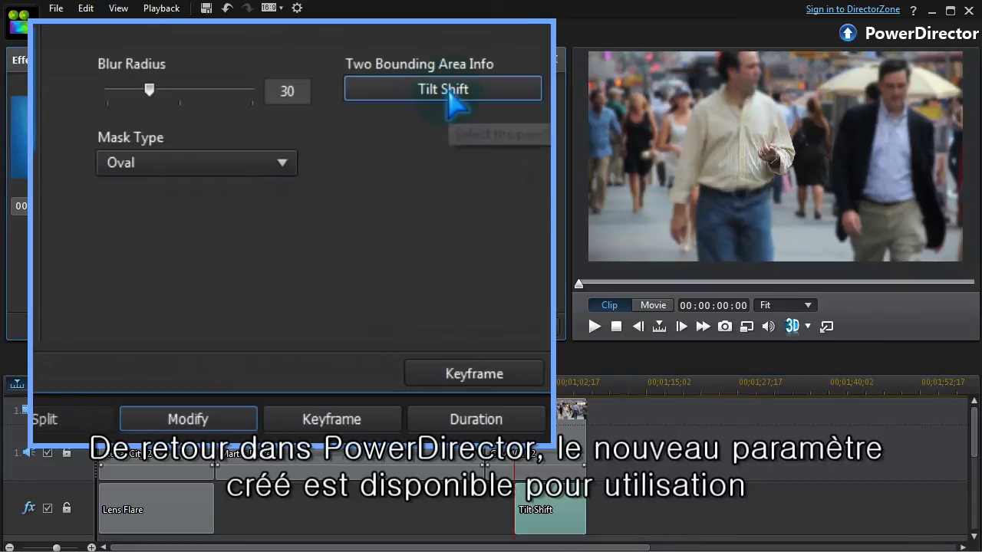
Step: Move and widen the oval focus mask, enlarge its inner circle, and raise Blur Radius to 62
click(451, 98)
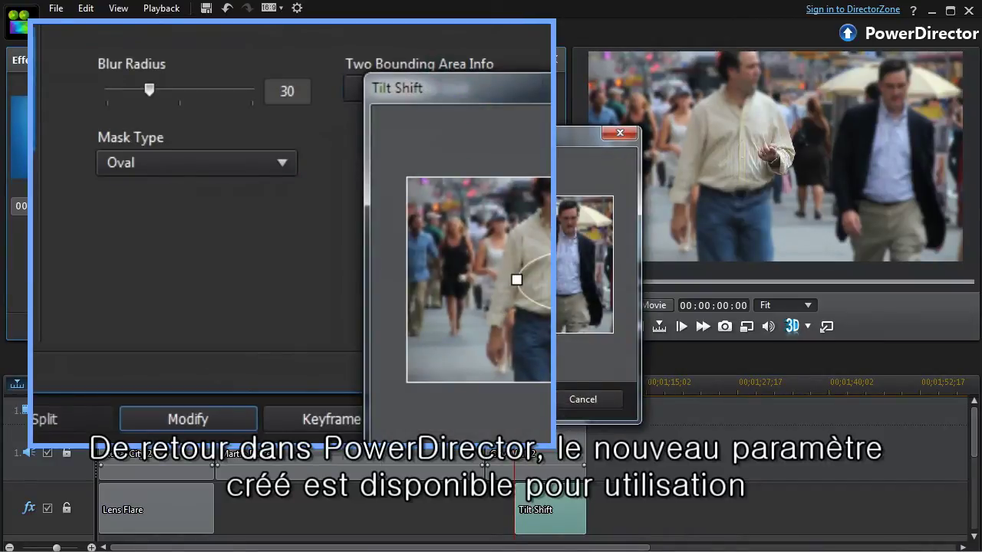
drag(516, 280, 481, 291)
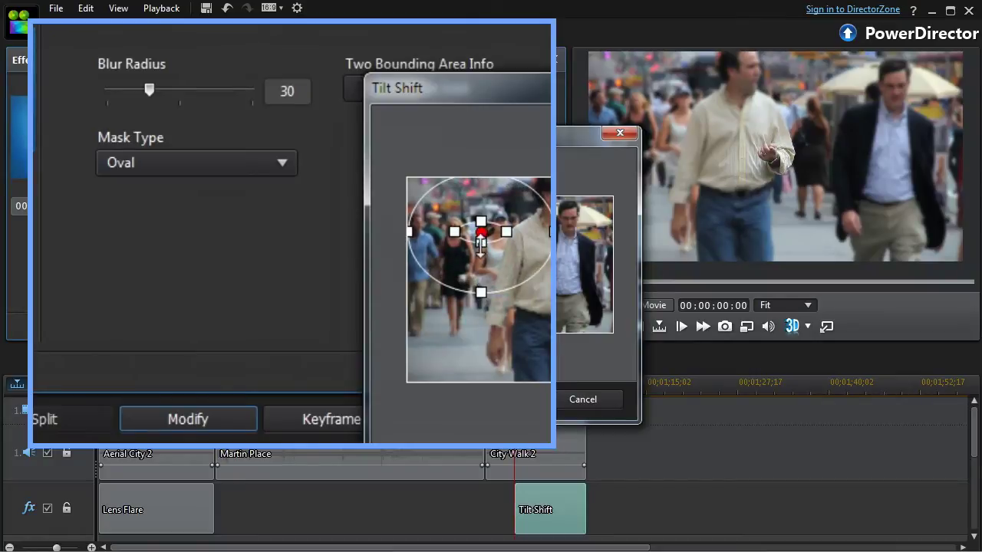
drag(481, 244, 480, 300)
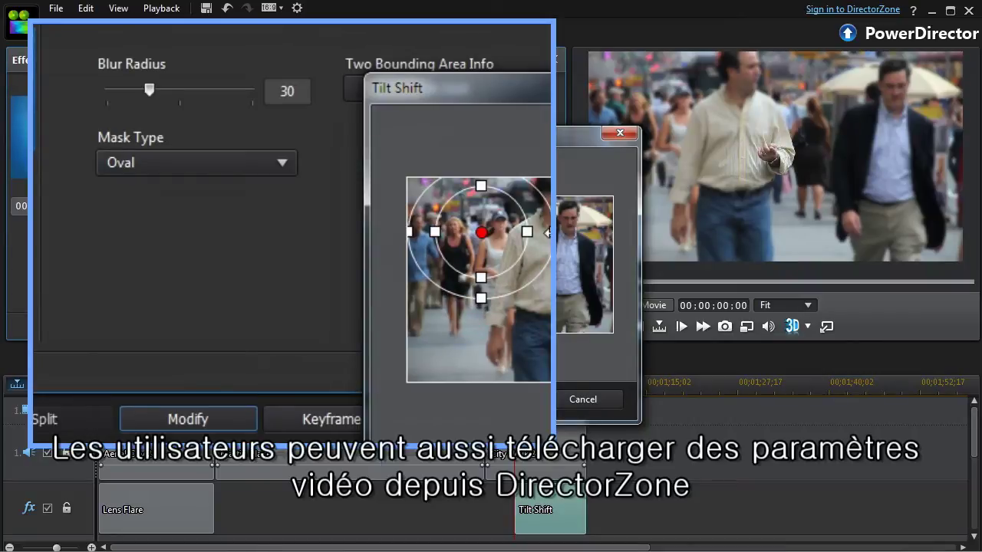
click(522, 399)
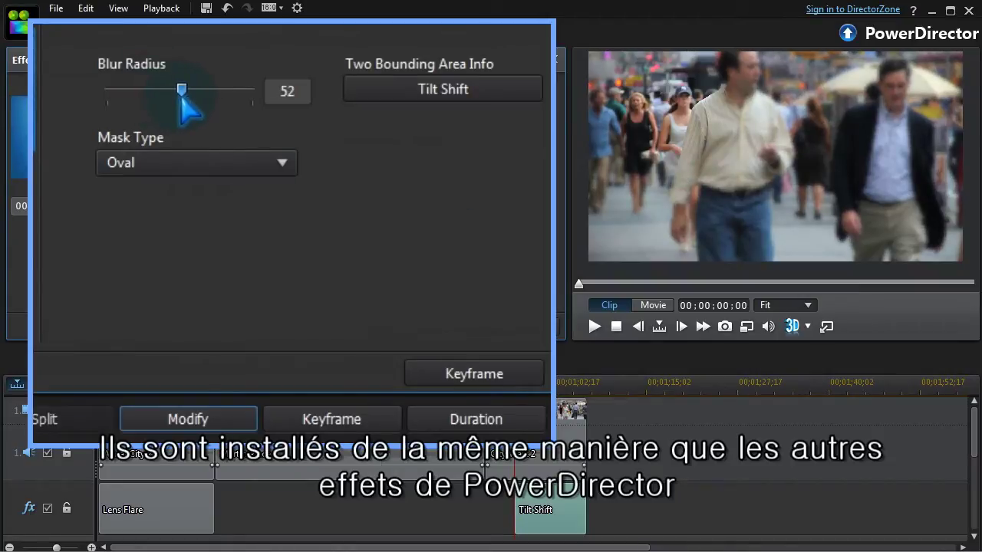
drag(199, 101, 199, 101)
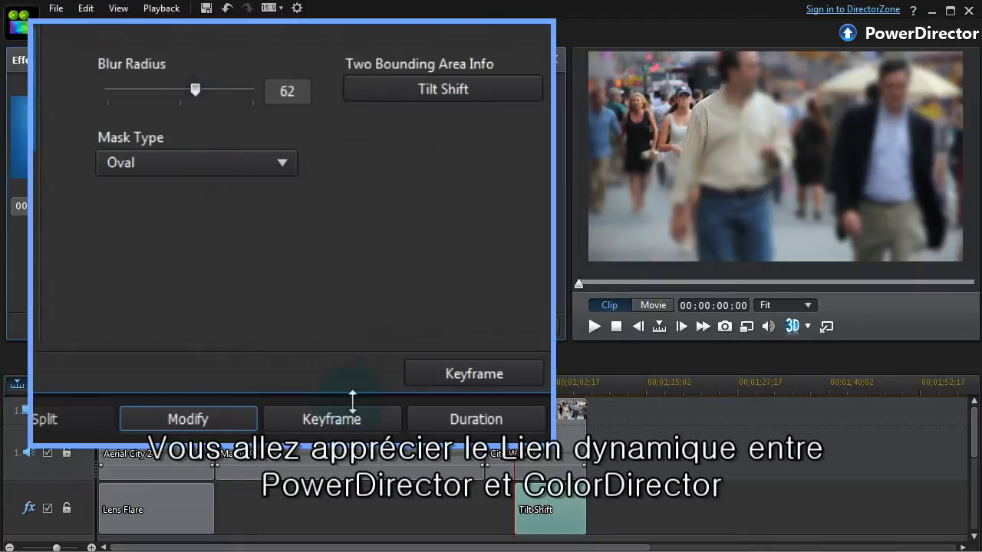
click(332, 357)
Step: Move the Tilt Shift focus oval onto the woman in black, narrow it, nudge it down, then play back
click(127, 257)
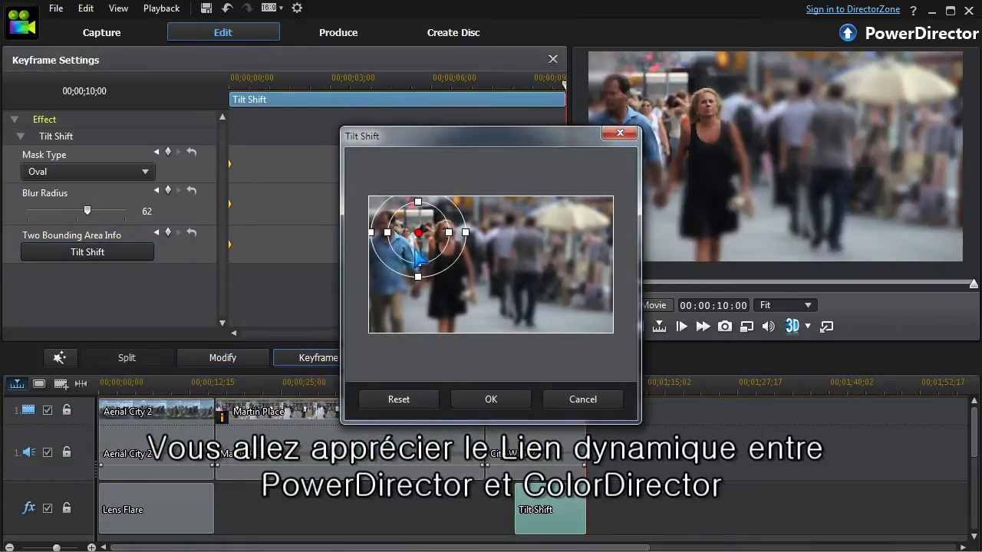
drag(419, 238, 449, 250)
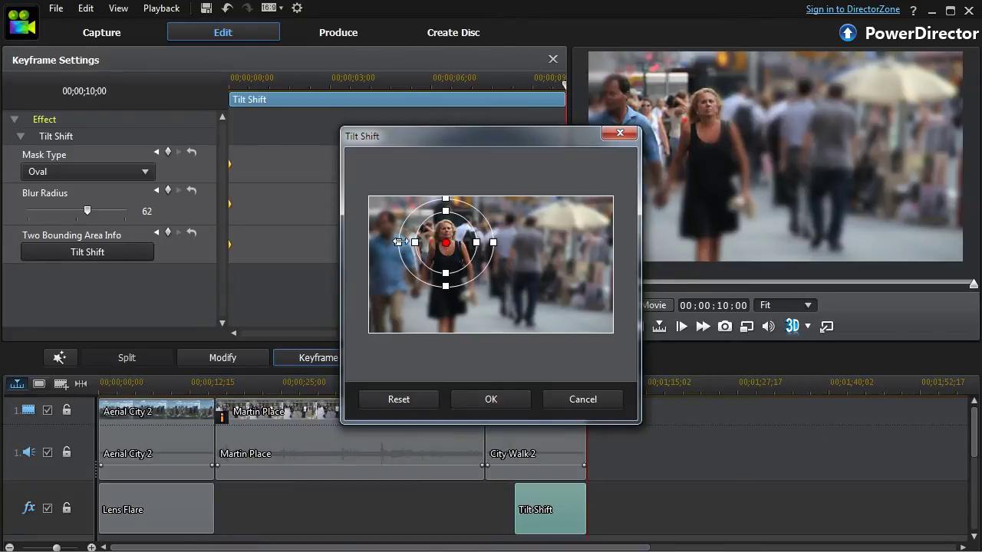
drag(400, 242, 412, 243)
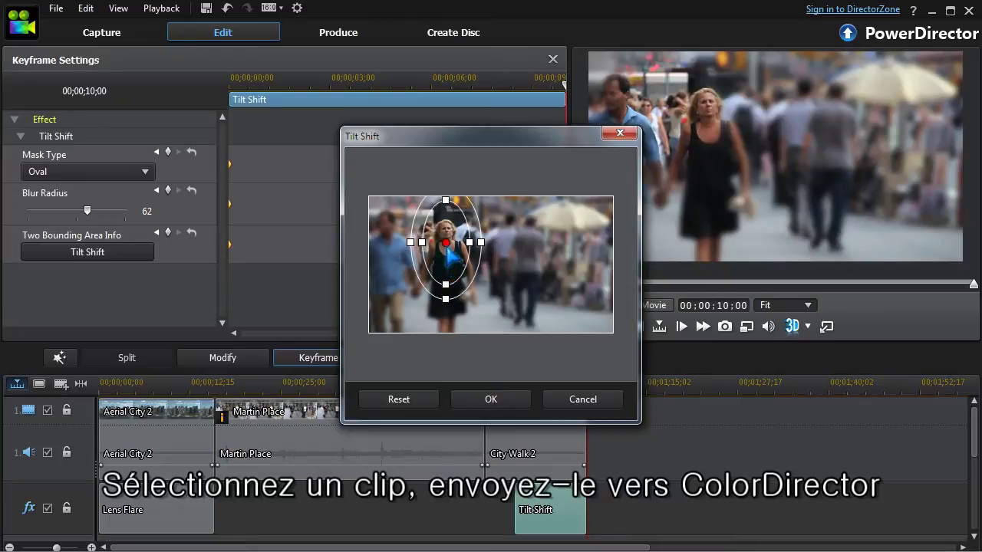
drag(450, 249, 452, 256)
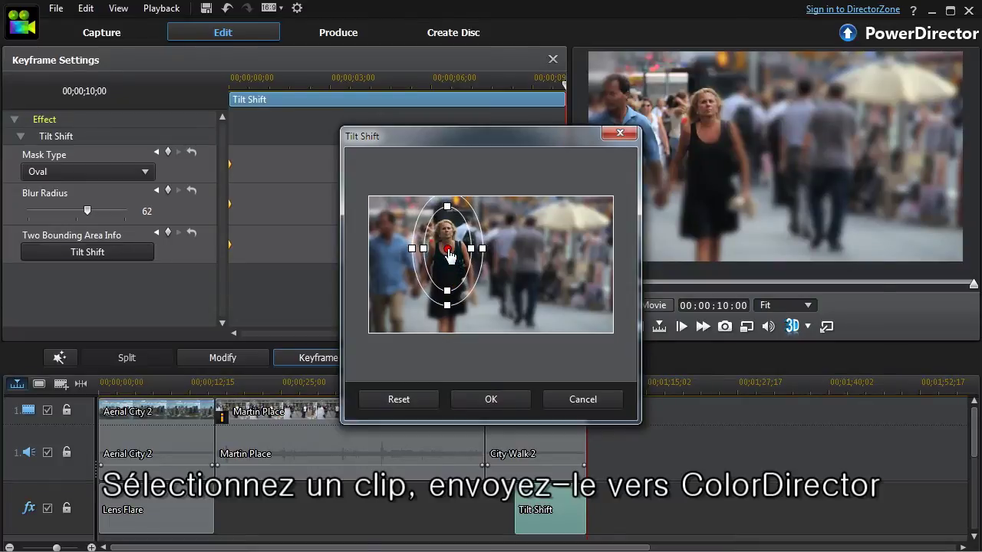
click(491, 399)
click(596, 327)
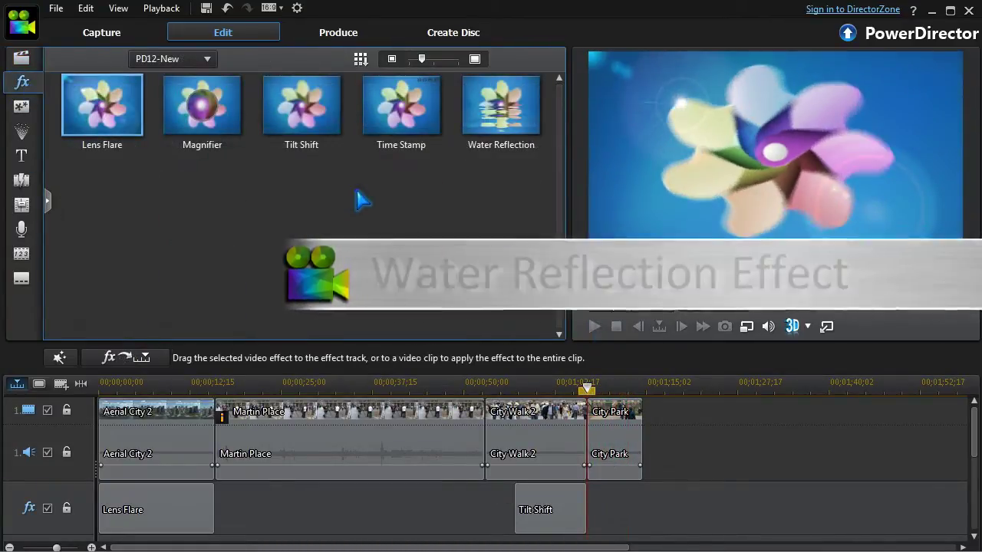
Step: Put Water Reflection on the City Park clip with a Vertical Mirror Center of 92
drag(504, 123, 623, 429)
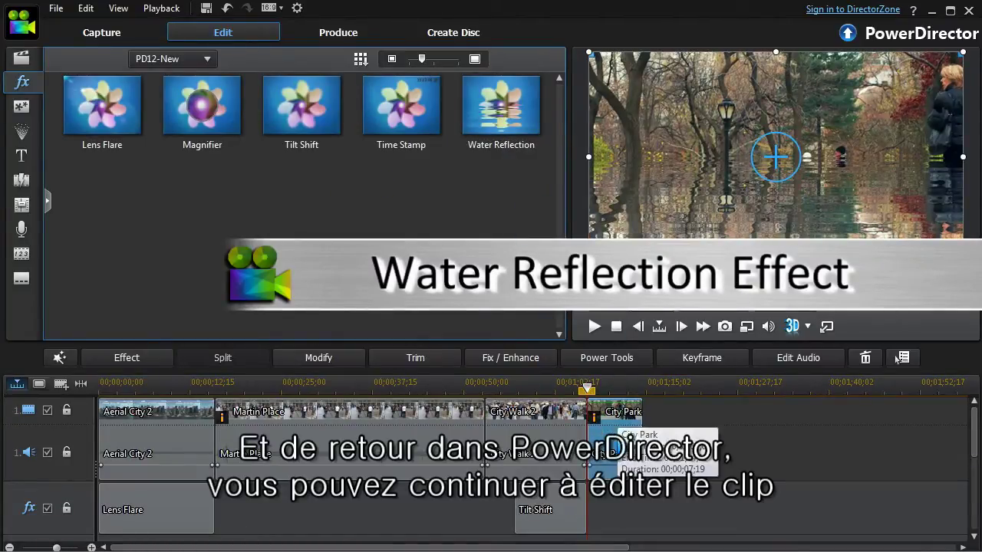
click(159, 358)
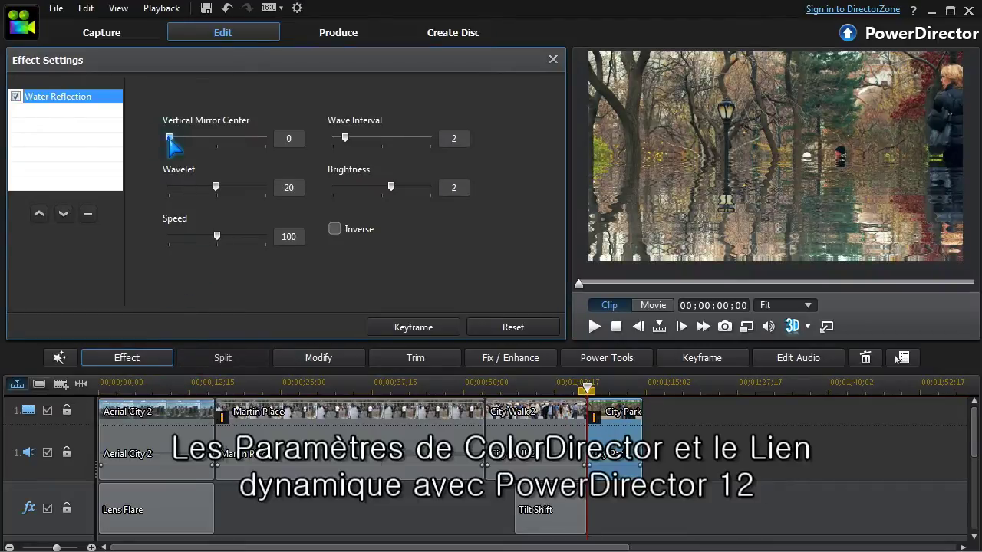
drag(169, 140, 227, 162)
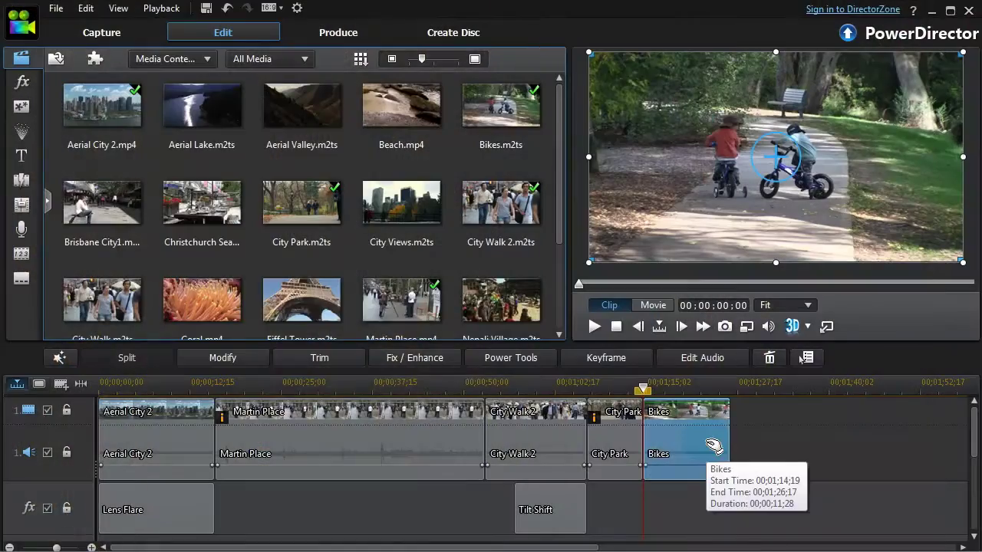
Step: Place the Time Stamp effect on the effect track beneath the Bikes clip and open its settings
click(23, 82)
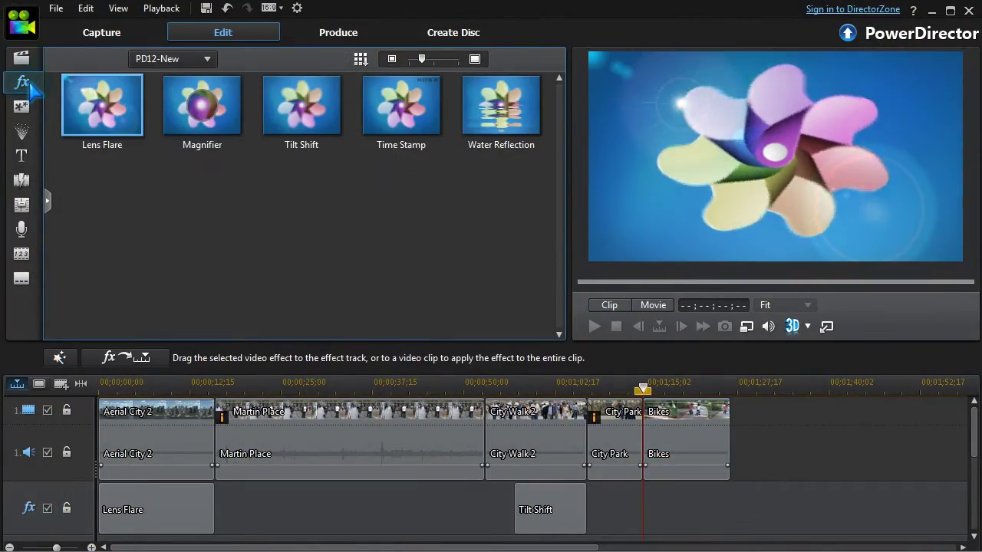
click(400, 123)
drag(400, 123, 657, 502)
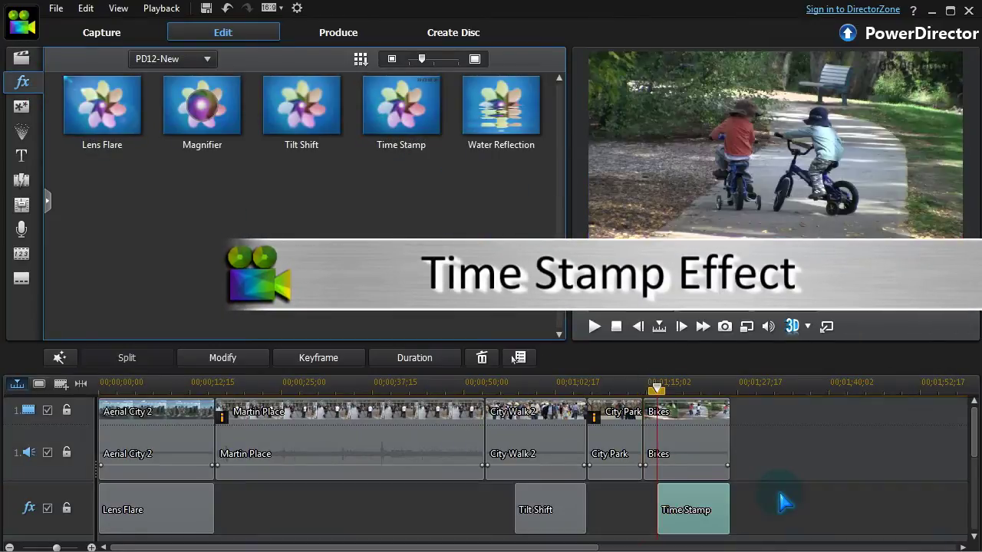
click(239, 359)
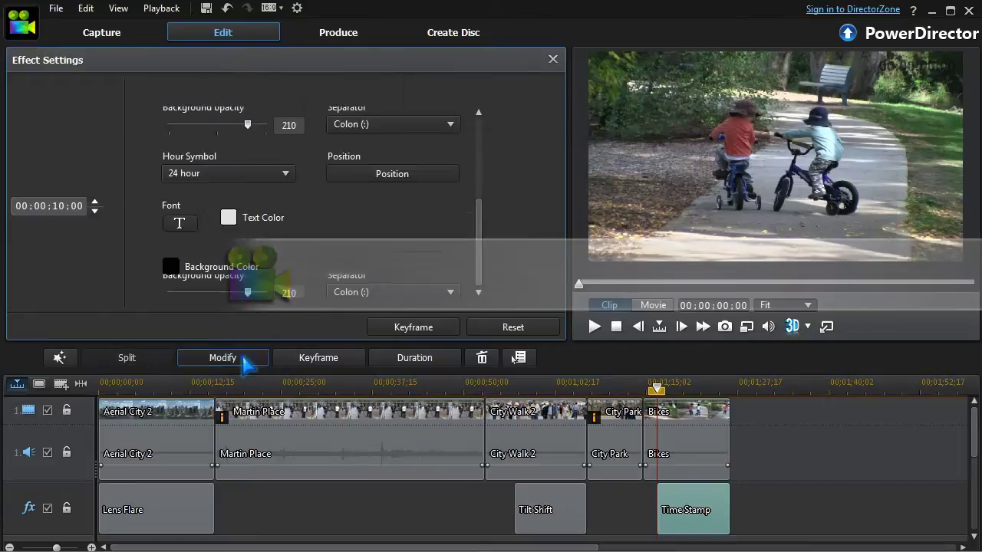